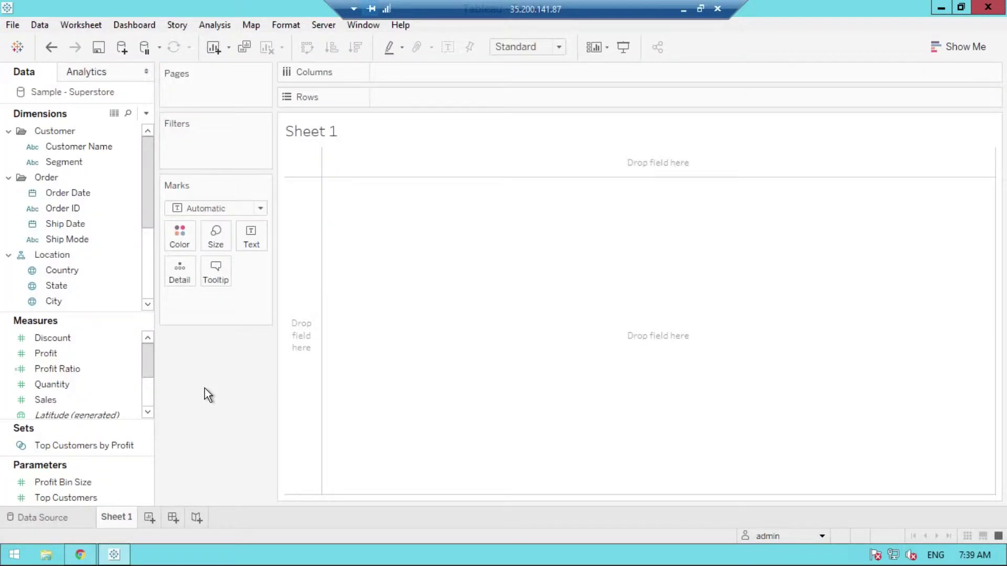
# Step: Publish the Sample - Superstore data source to the server in the Tableau Samples project, keeping its name, and dismiss the publishing notice
pyautogui.click(317, 24)
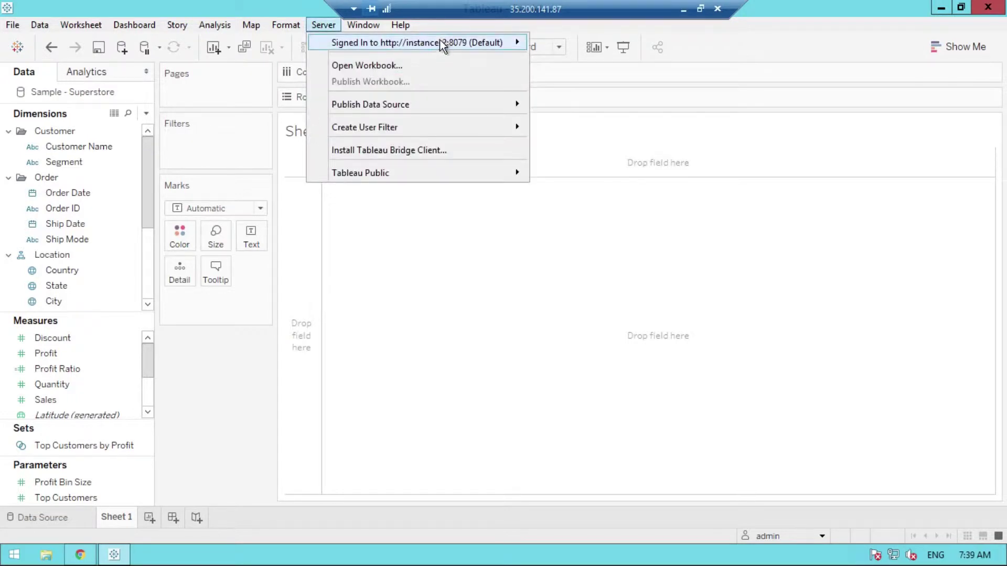
pyautogui.moveTo(440, 40)
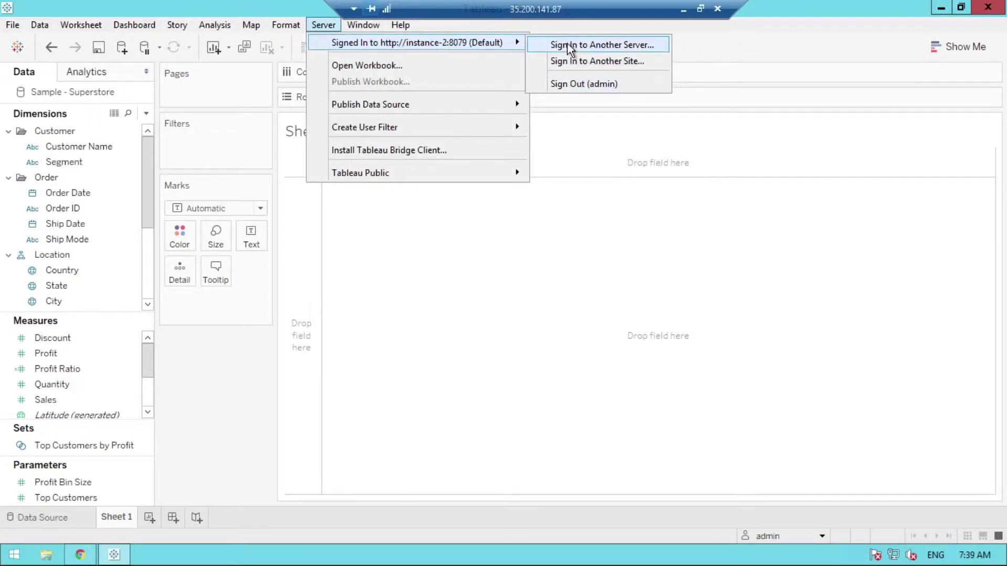
pyautogui.moveTo(456, 108)
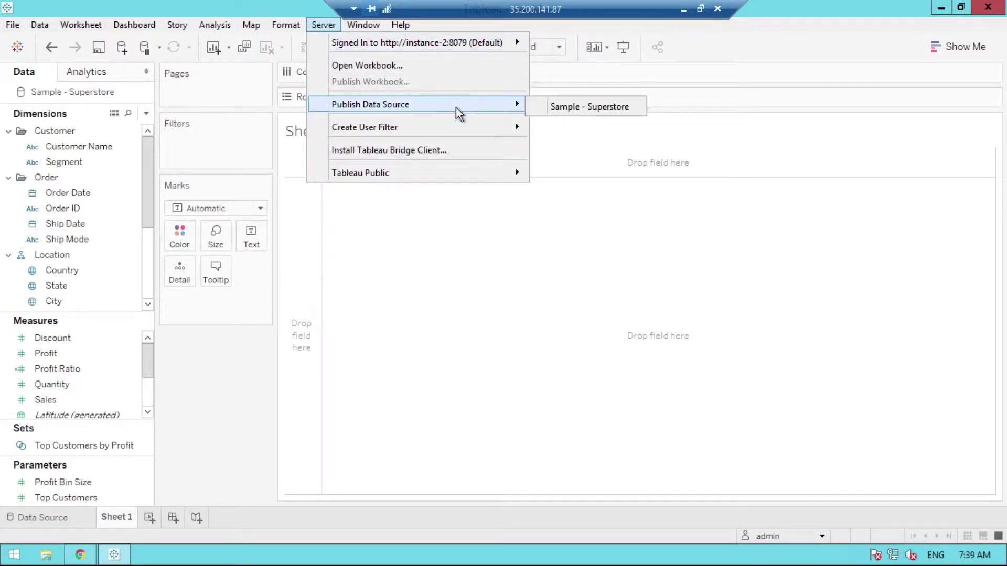
pyautogui.click(578, 107)
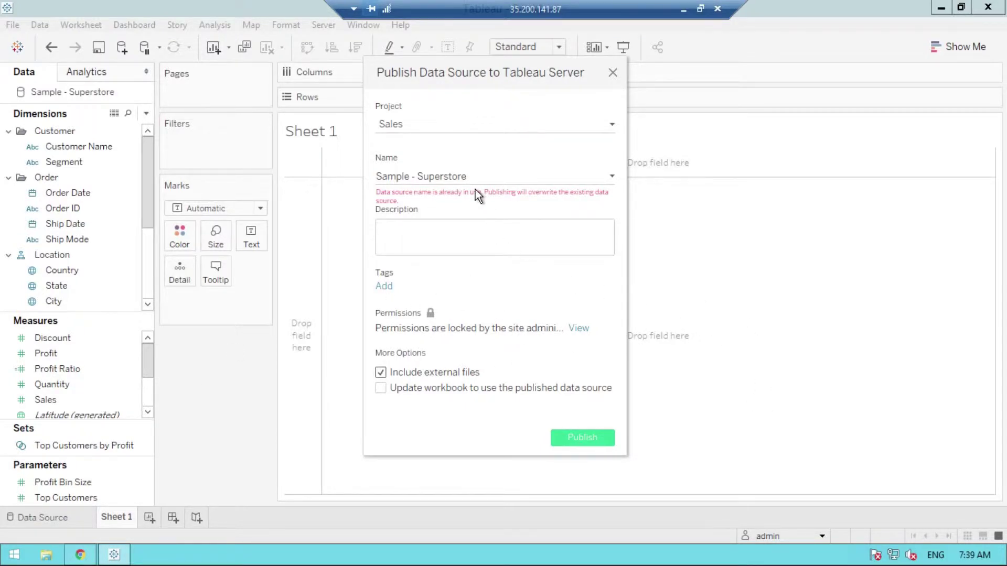
pyautogui.click(466, 126)
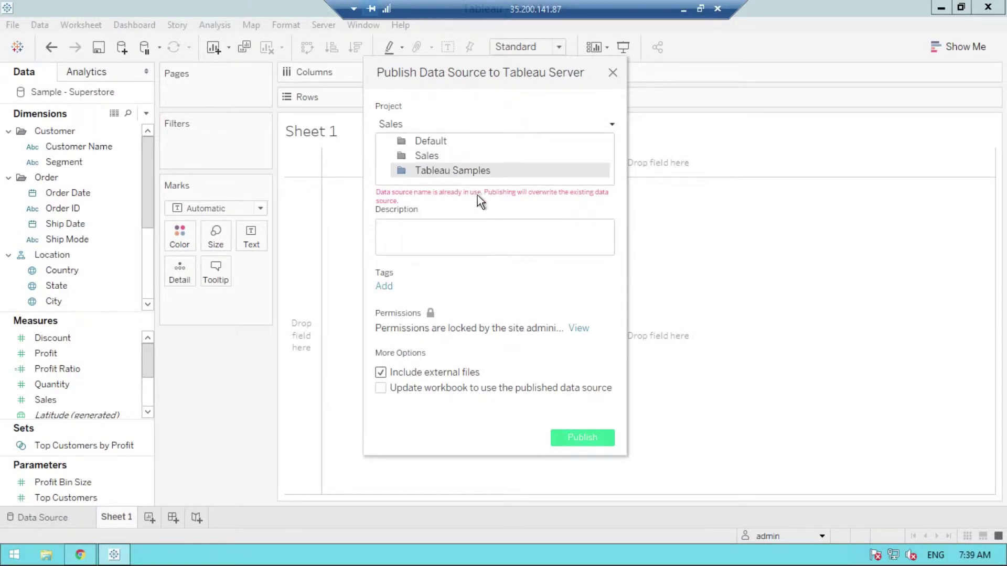
pyautogui.click(445, 172)
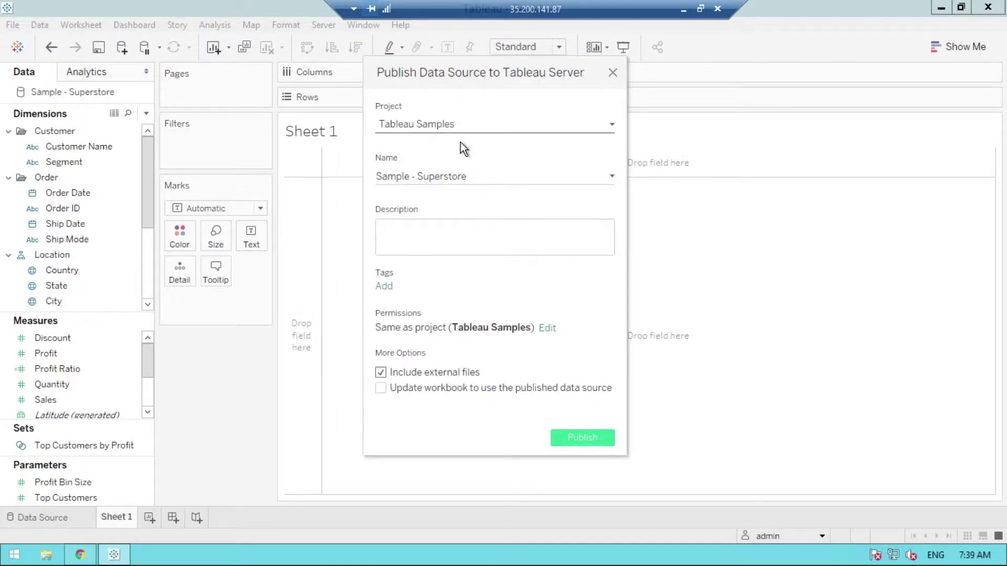
pyautogui.click(461, 176)
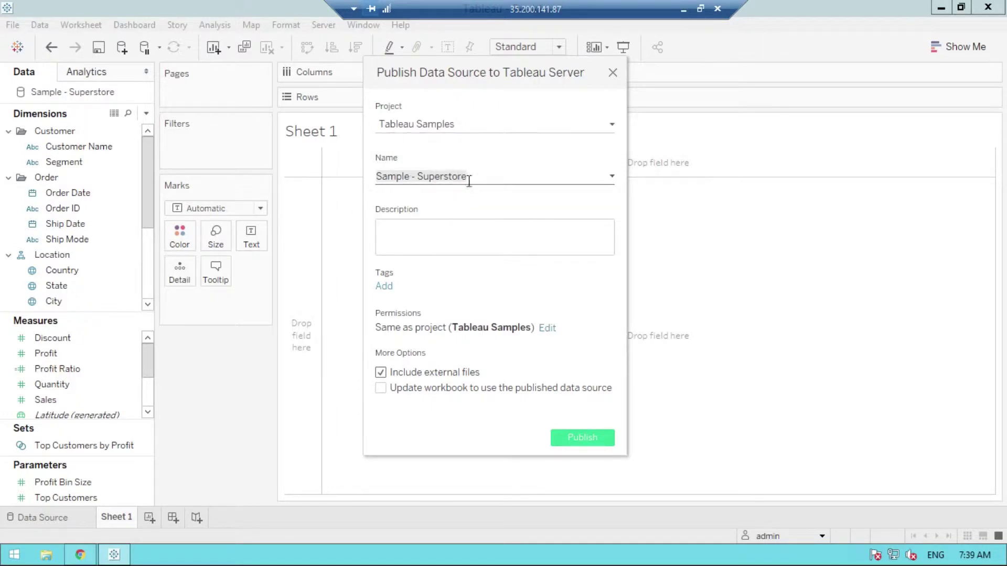
pyautogui.click(477, 176)
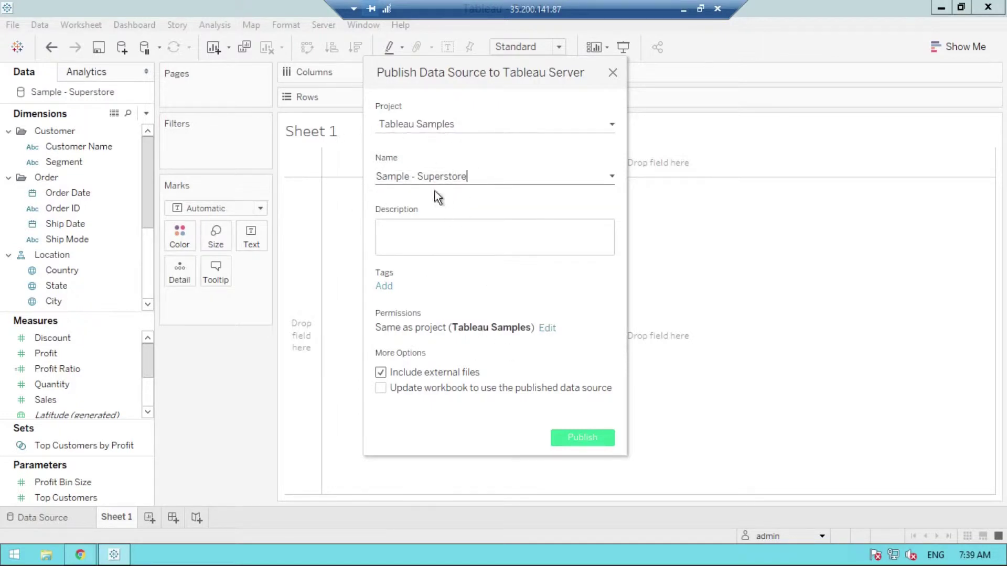
pyautogui.click(576, 439)
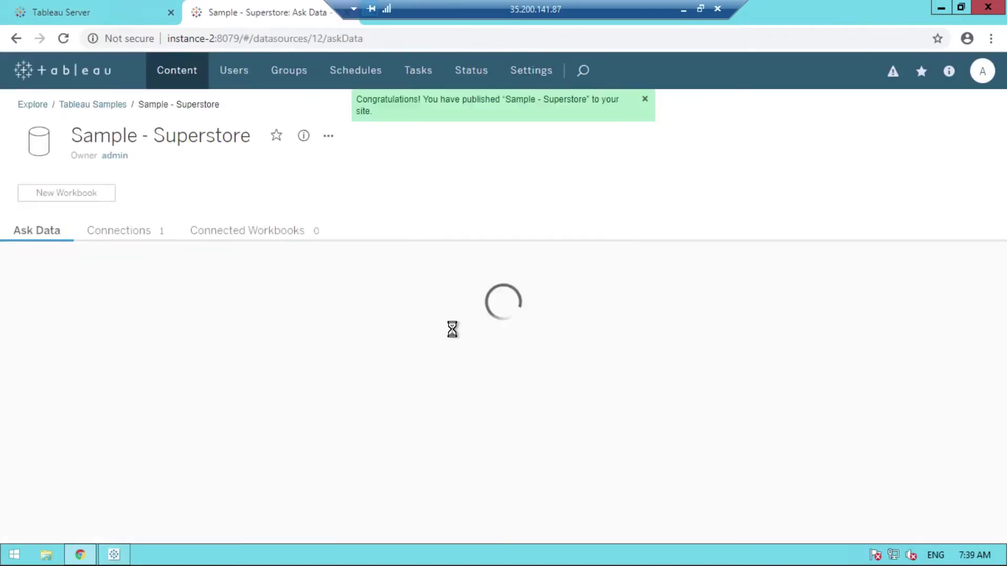
pyautogui.click(647, 103)
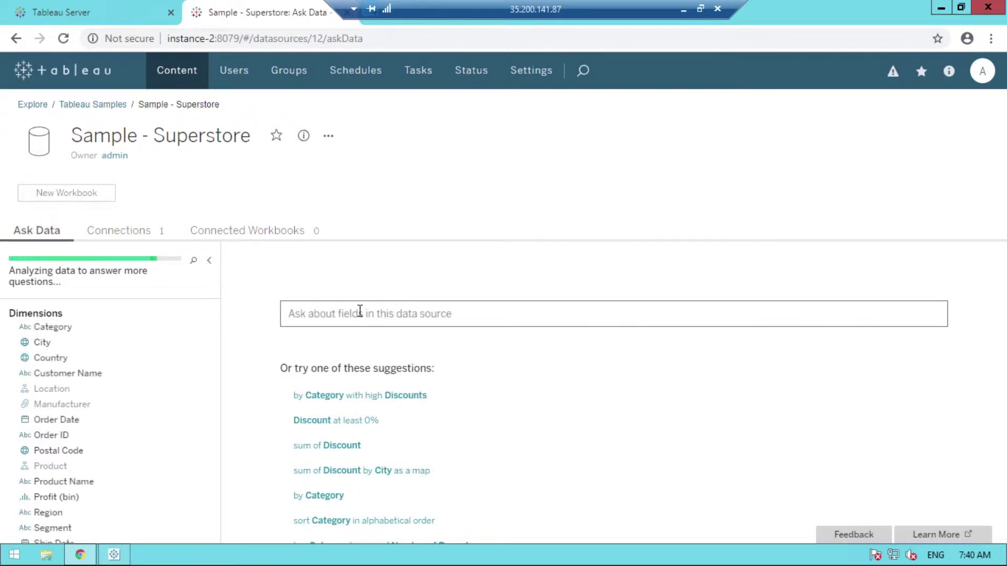
# Step: Look through the dimensions and measures of the published data source, including the details of Order Date and State
pyautogui.scroll(-5, 137, 378)
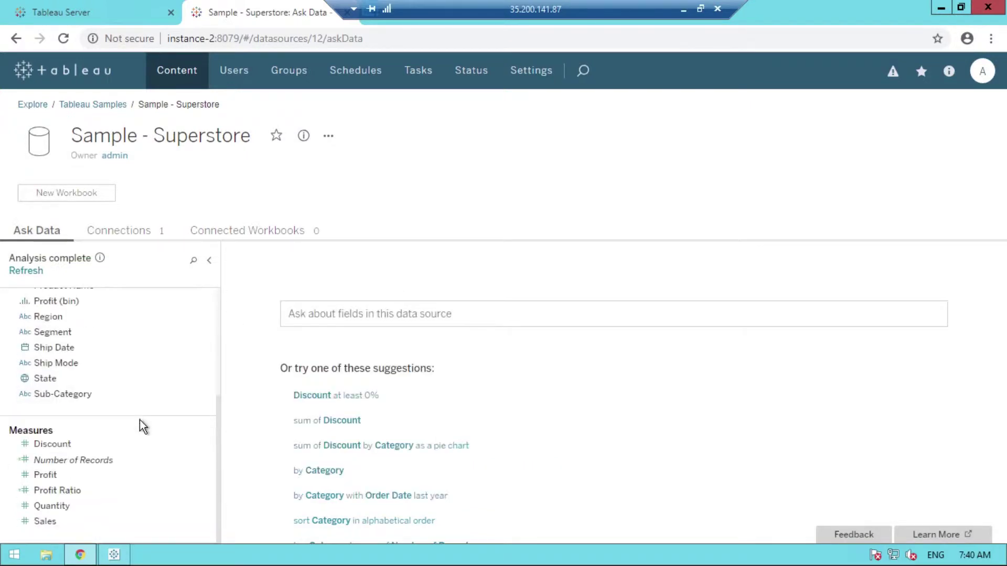
pyautogui.scroll(5, 117, 363)
pyautogui.scroll(-5, 119, 387)
pyautogui.scroll(4, 108, 414)
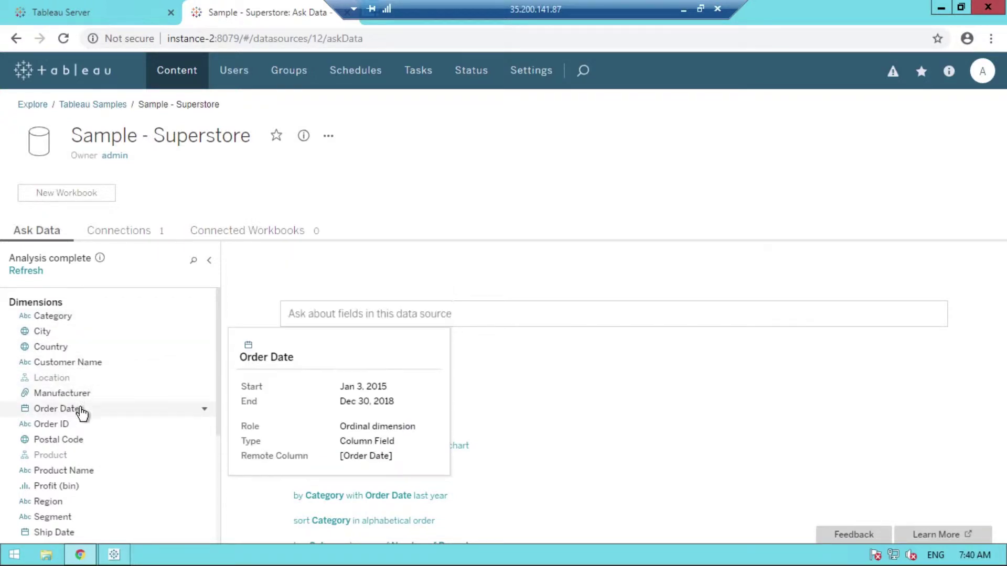
pyautogui.scroll(-3, 87, 460)
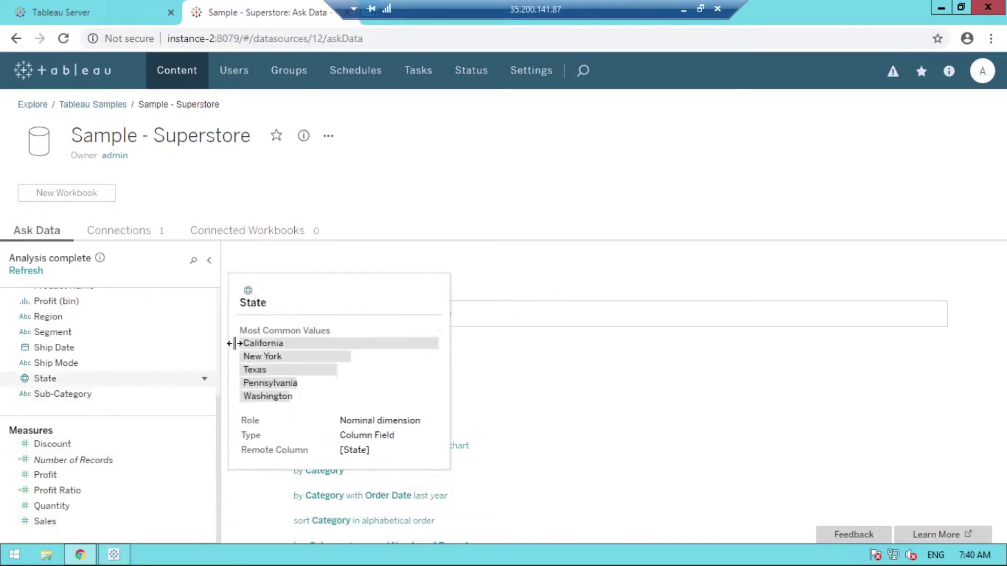
pyautogui.scroll(4, 156, 344)
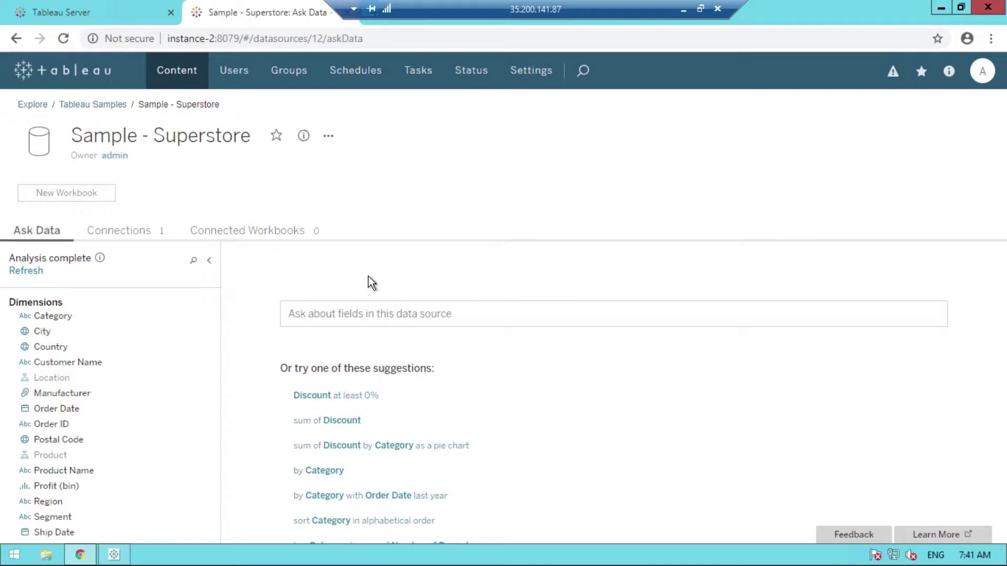
# Step: Ask the data source for "total sales", view the answer and close the resulting workbook
pyautogui.moveTo(480, 1); pyautogui.dragTo(574, 2)
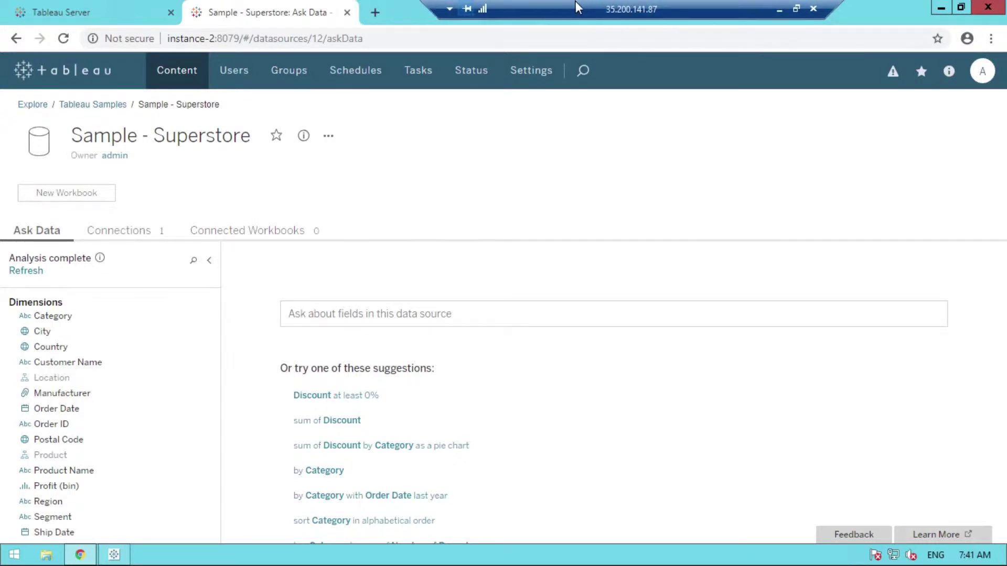
pyautogui.click(378, 313)
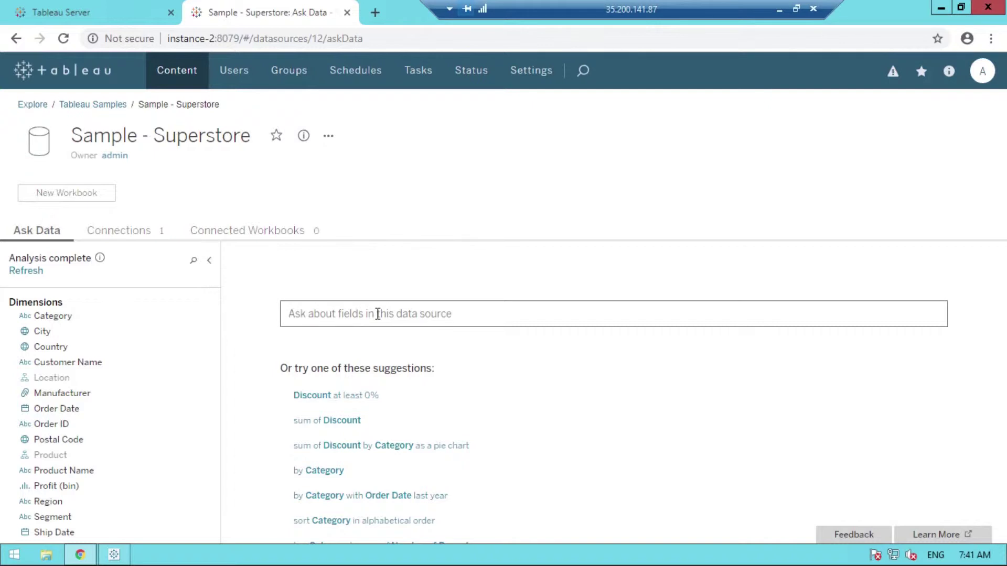
pyautogui.write('total ')
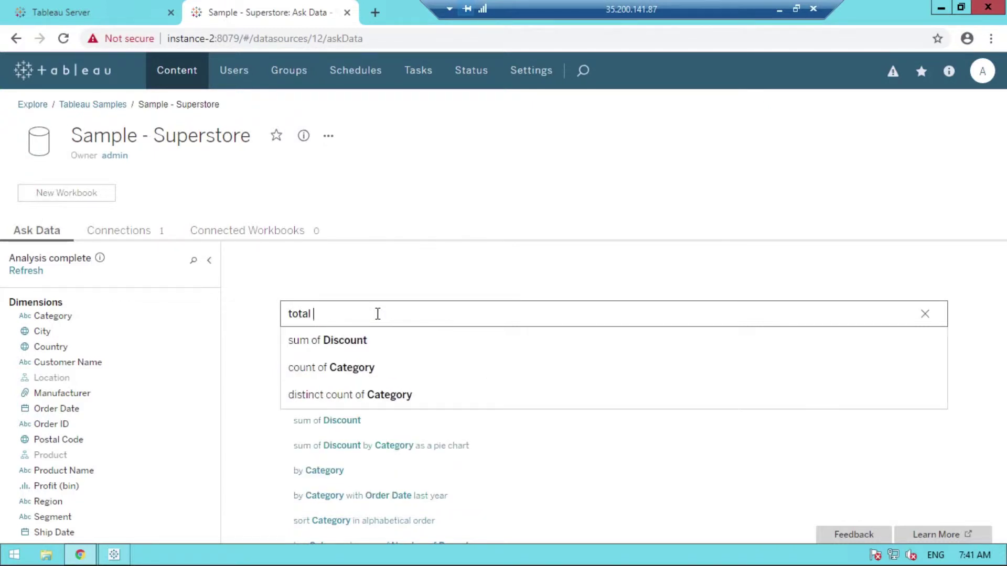
pyautogui.write('sales')
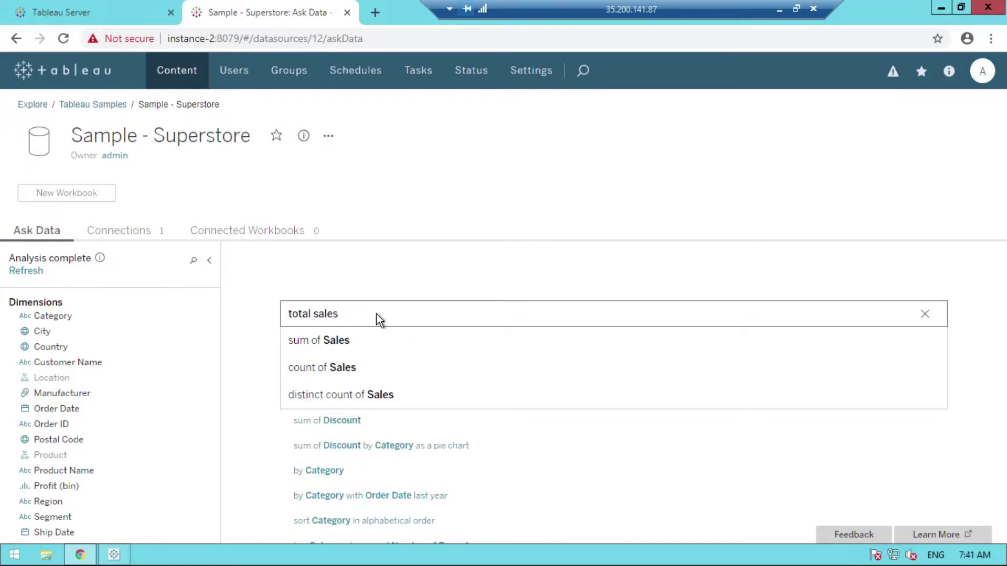
pyautogui.press('Return')
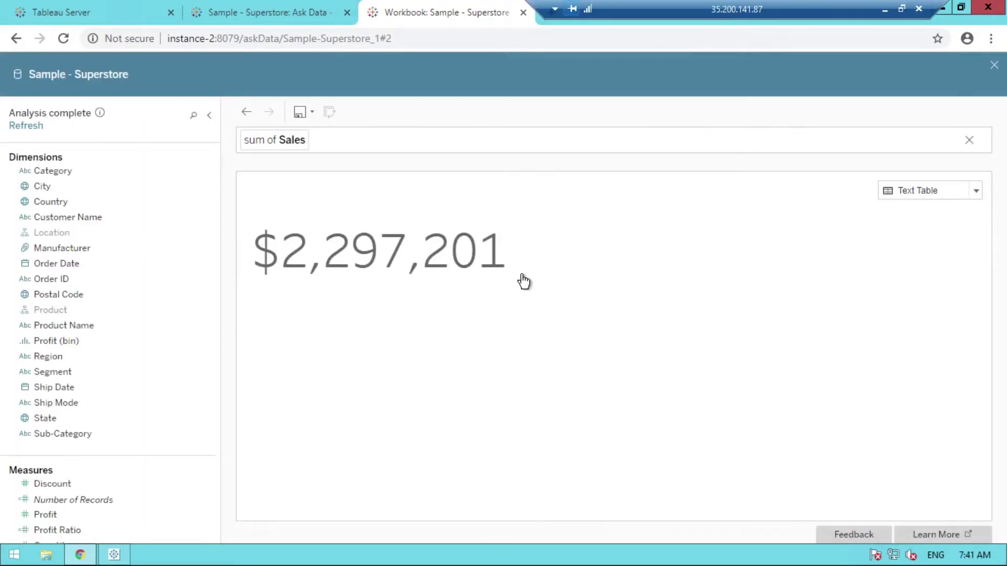
pyautogui.moveTo(434, 278)
pyautogui.middleClick(452, 12)
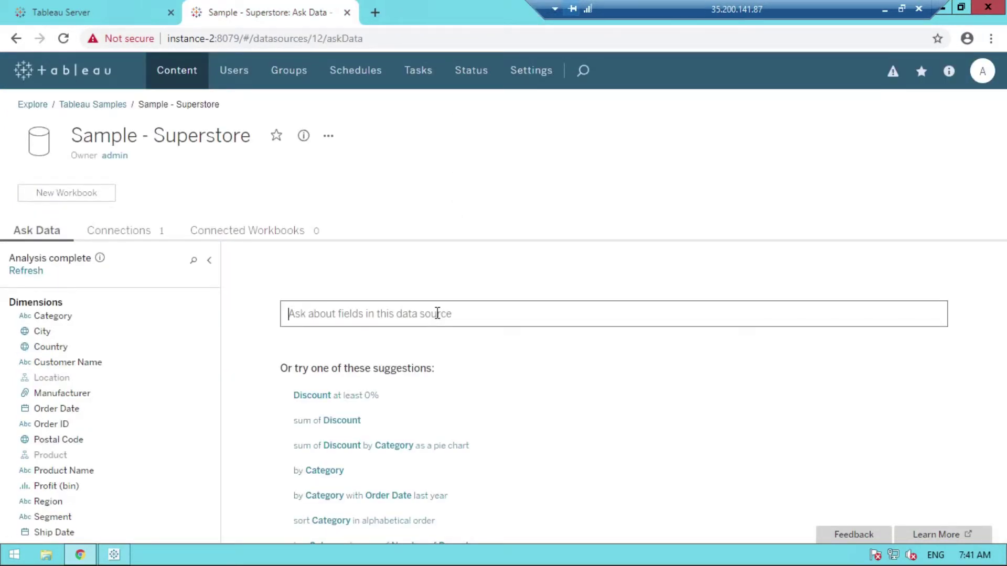
# Step: Ask the data source for "total sales by category"
pyautogui.write('to')
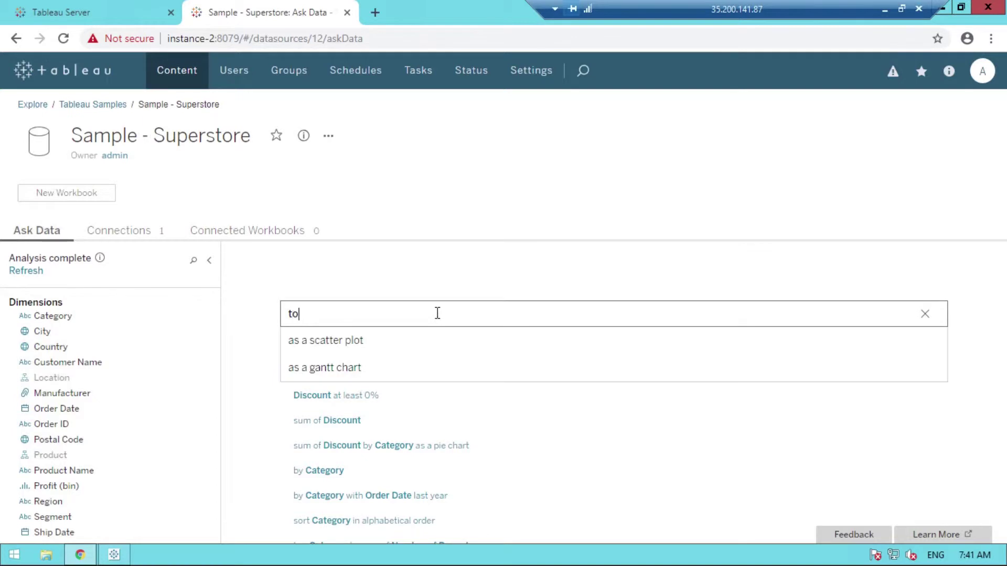
pyautogui.write('tal sales')
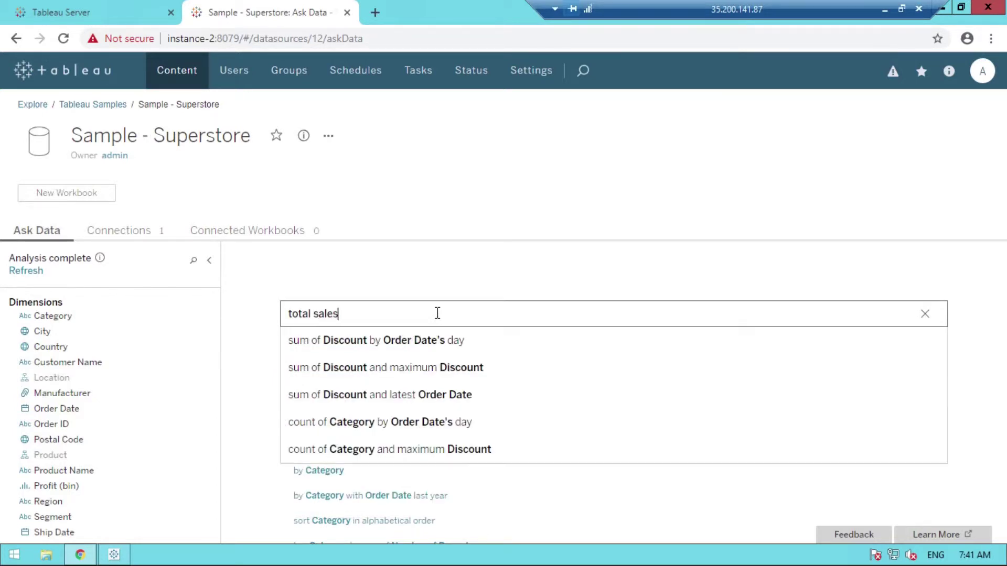
pyautogui.write(' by cat')
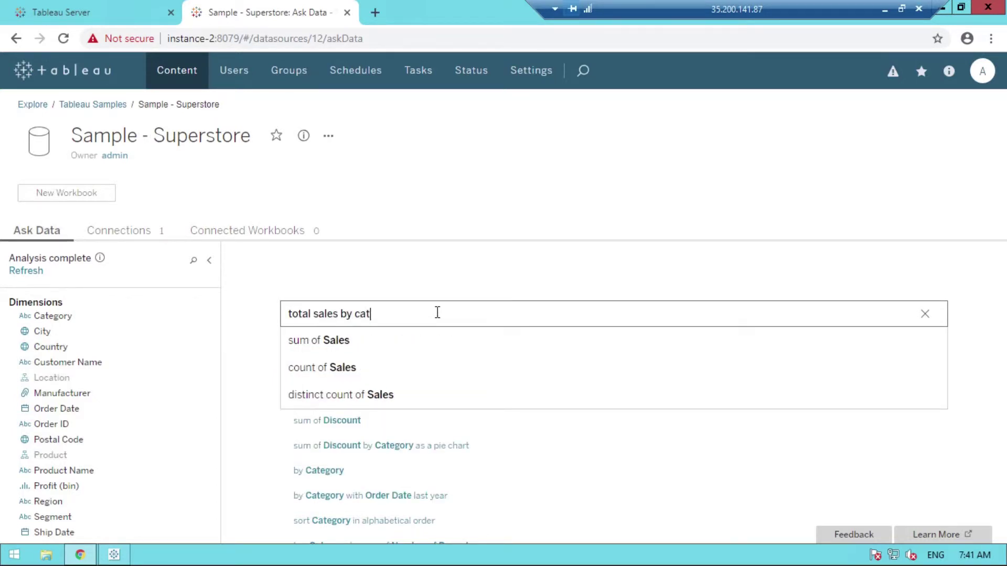
pyautogui.write('egory')
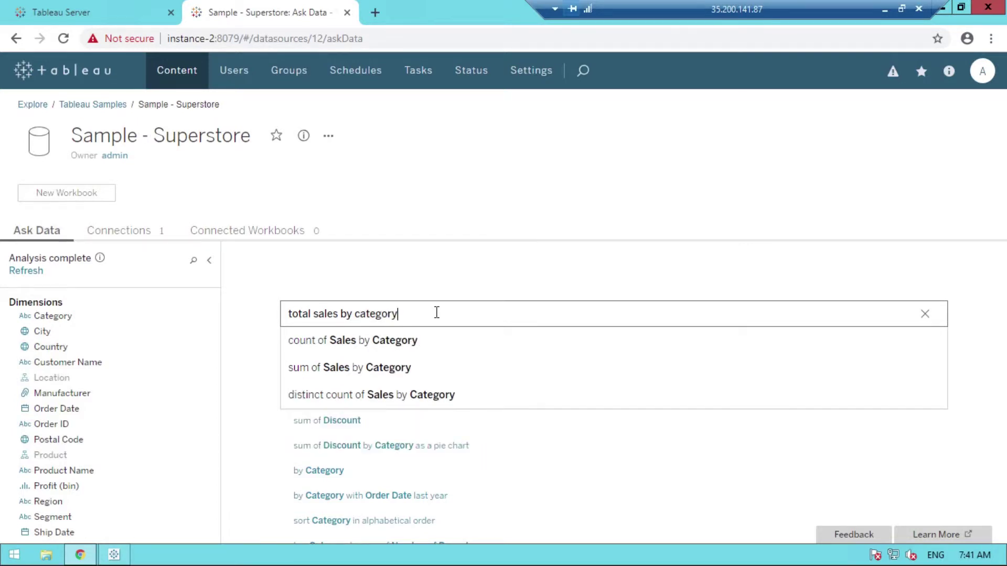
pyautogui.press('Return')
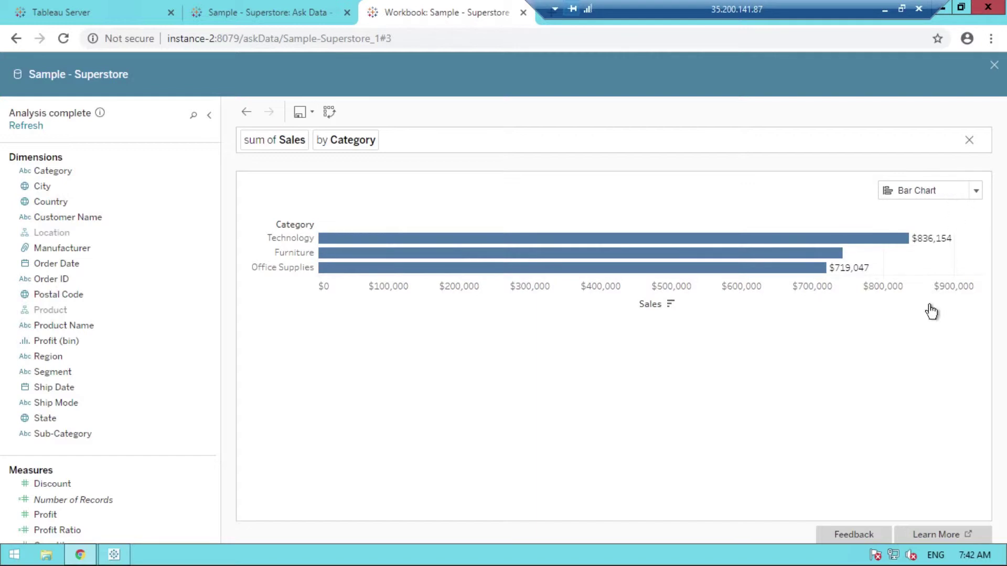
# Step: Show sales by category as a treemap, pie chart, text table and again as a treemap, and close the workbook
pyautogui.click(916, 186)
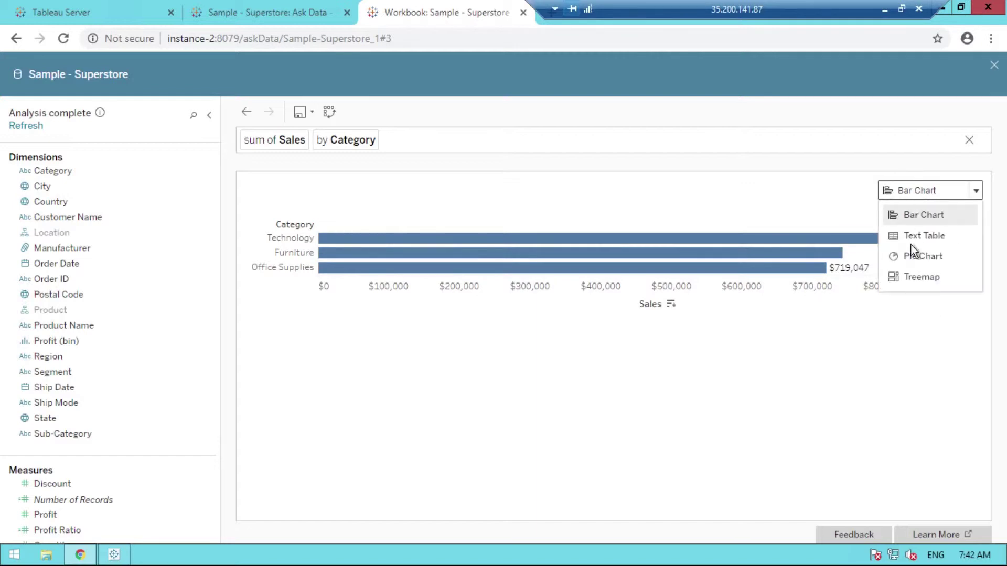
pyautogui.click(915, 278)
pyautogui.click(917, 192)
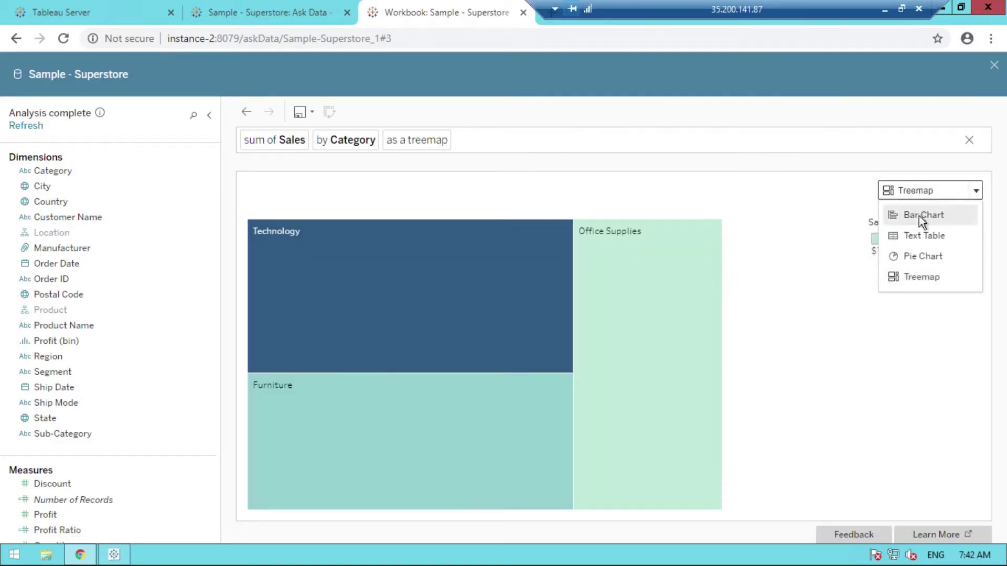
pyautogui.click(913, 257)
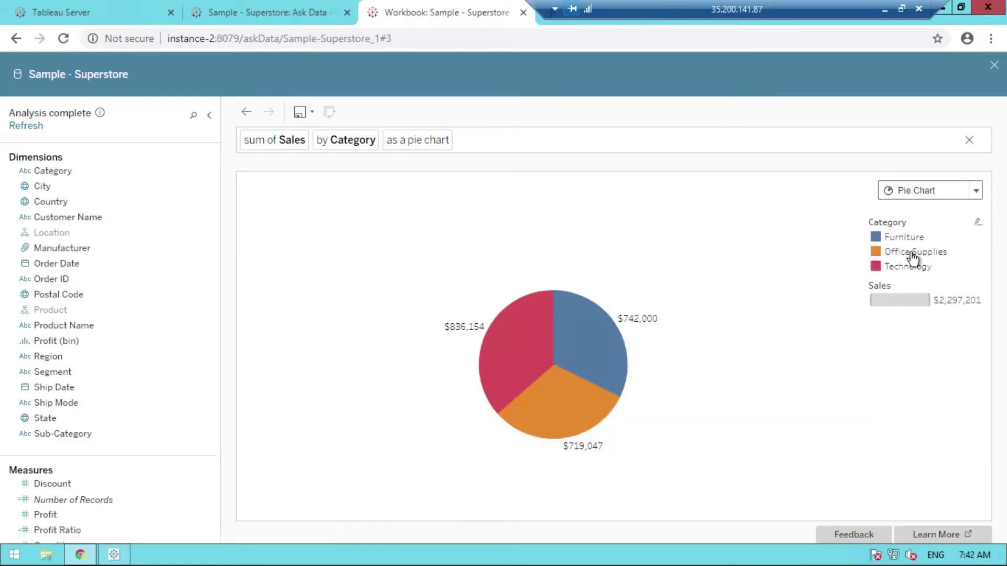
pyautogui.click(917, 191)
pyautogui.click(920, 234)
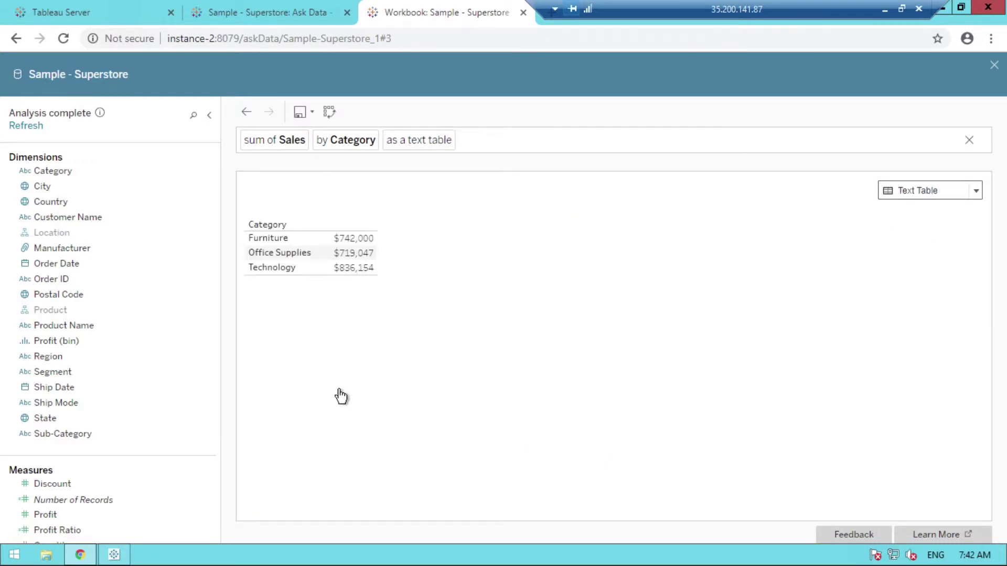
pyautogui.click(936, 192)
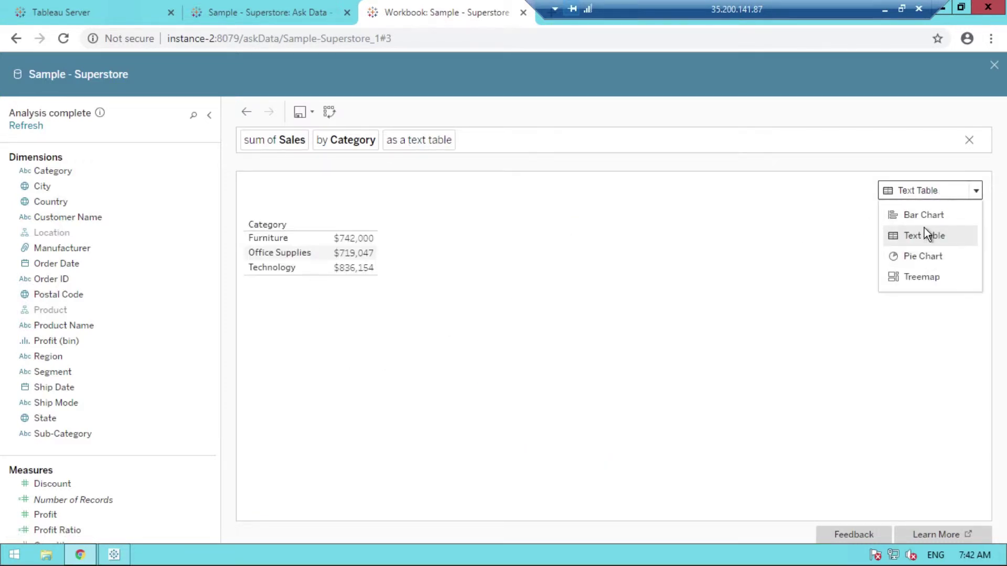
pyautogui.click(924, 276)
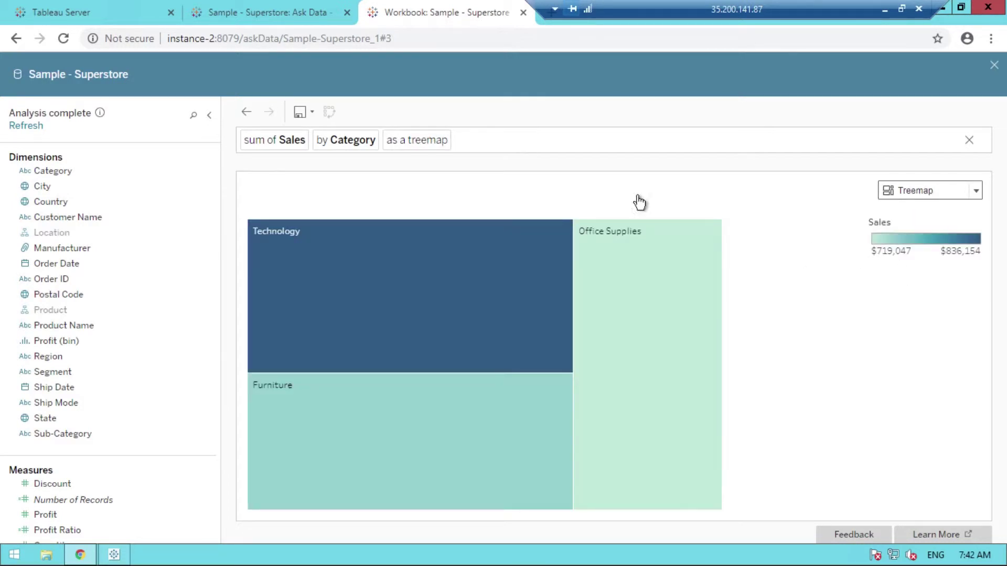
pyautogui.middleClick(432, 3)
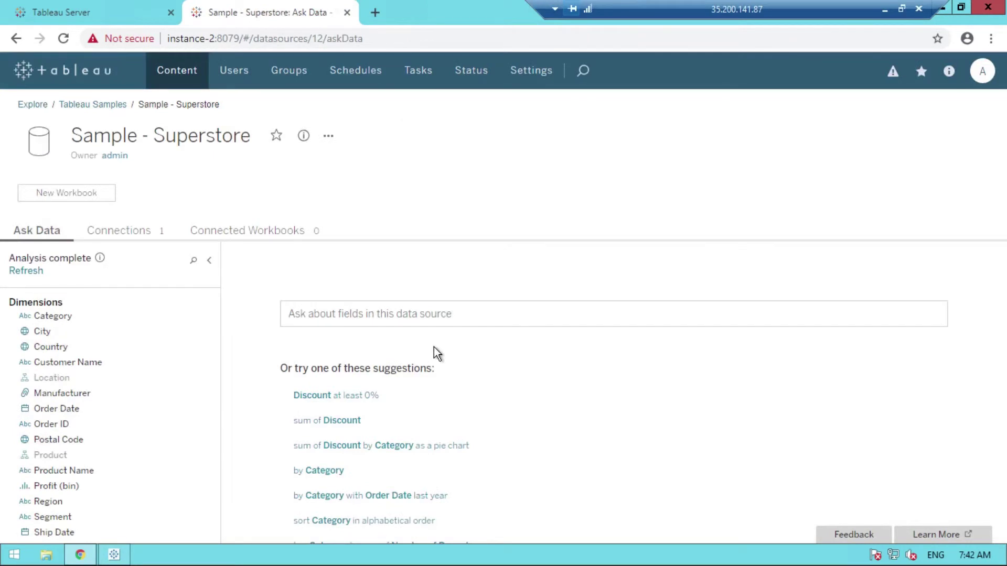
# Step: Ask the data source for "total sales by category for west region" and close the resulting workbook
pyautogui.click(445, 321)
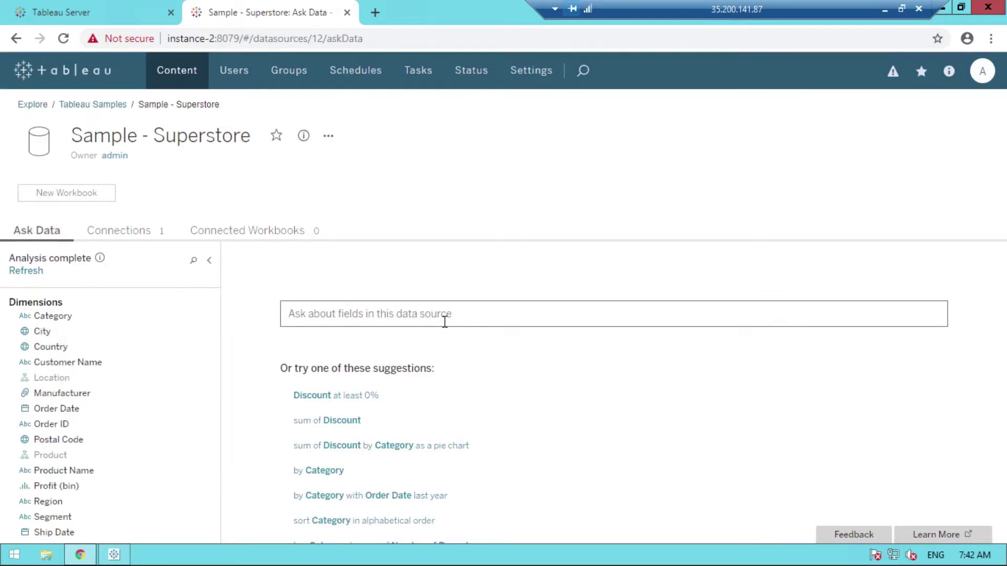
pyautogui.write('tota')
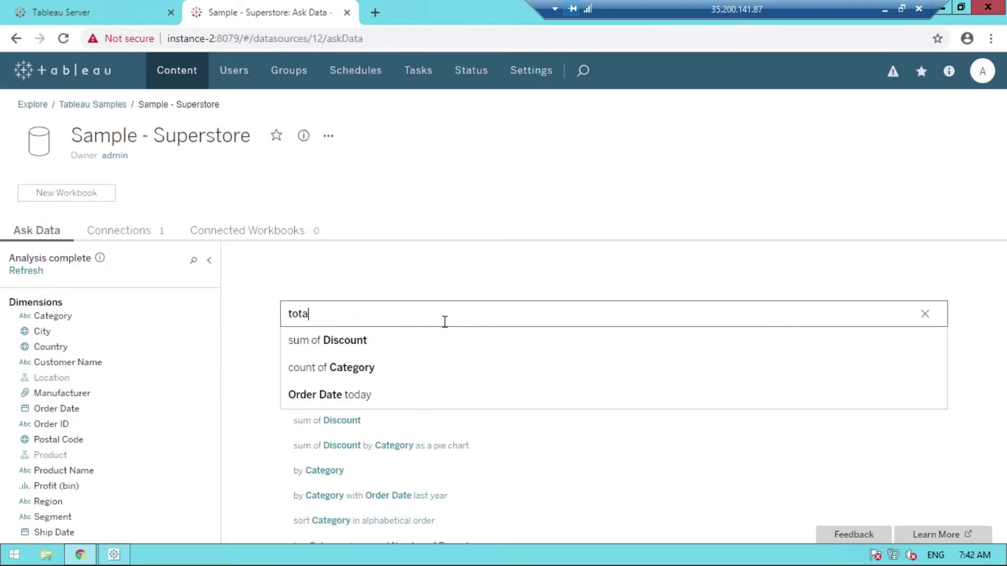
pyautogui.write('l sales by category')
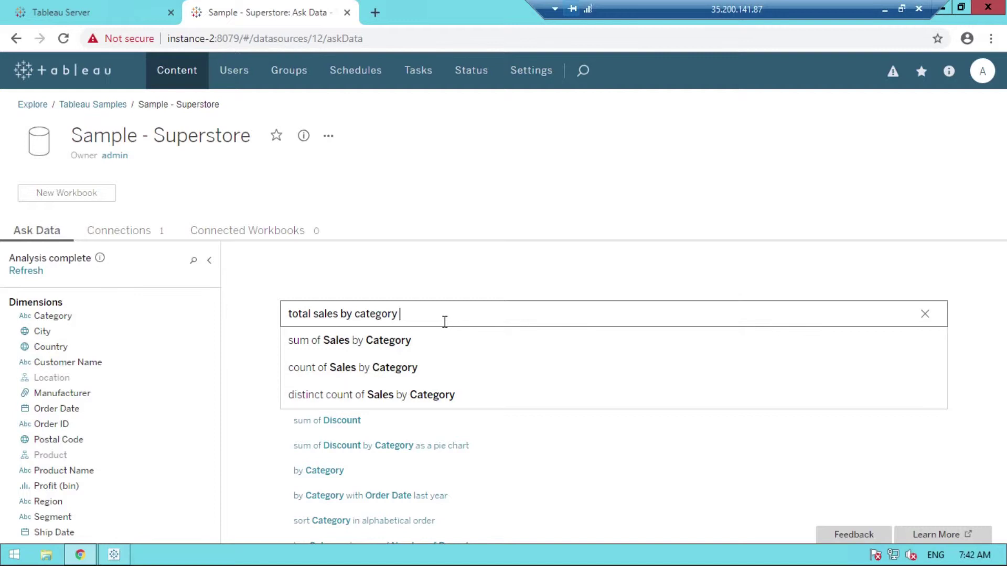
pyautogui.write('for west')
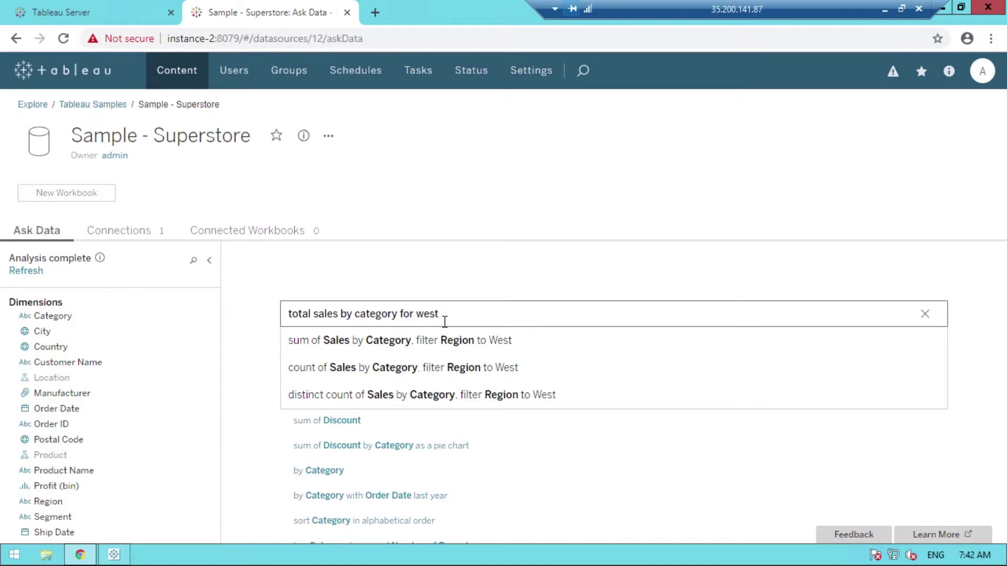
pyautogui.write(' region')
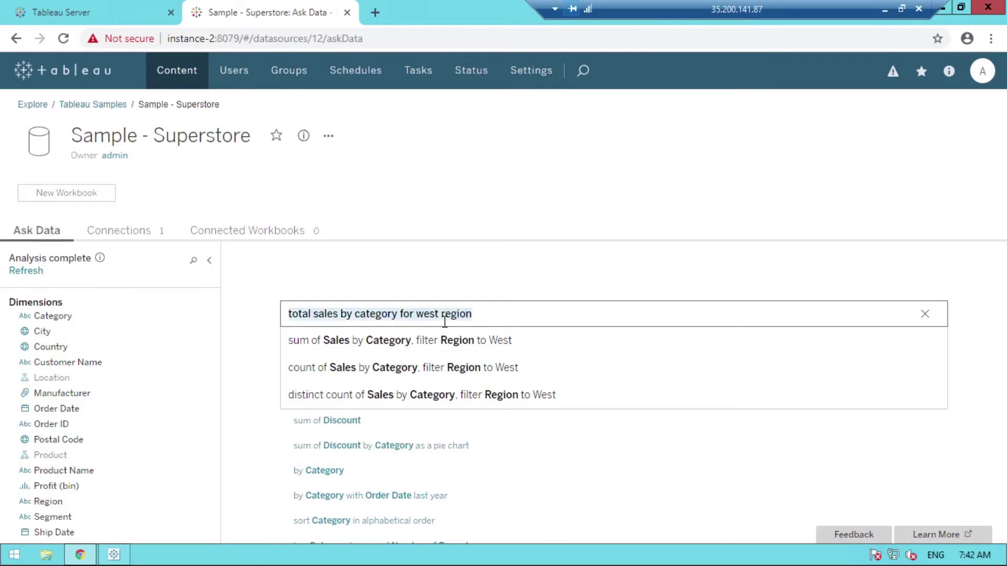
pyautogui.press('Return')
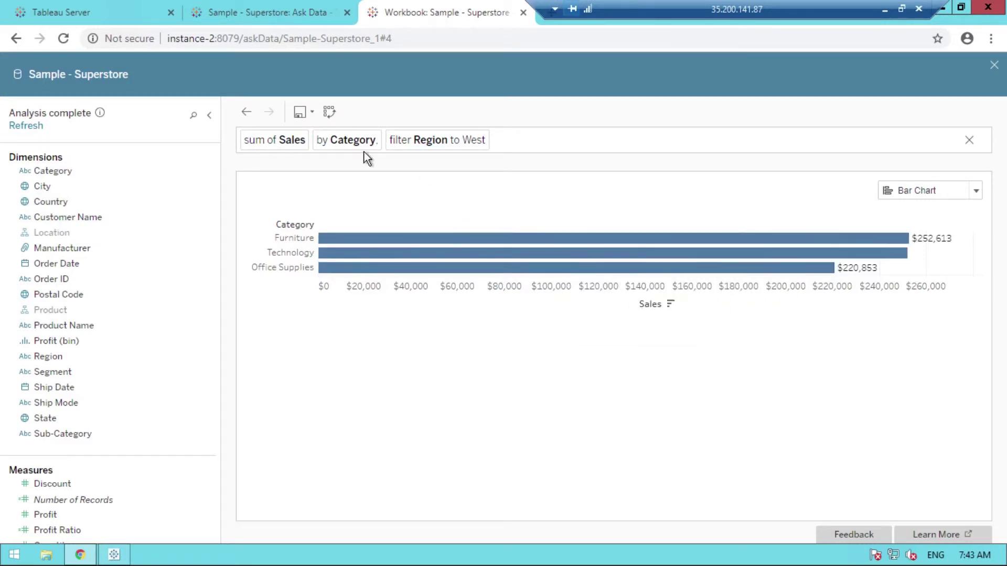
pyautogui.middleClick(446, 13)
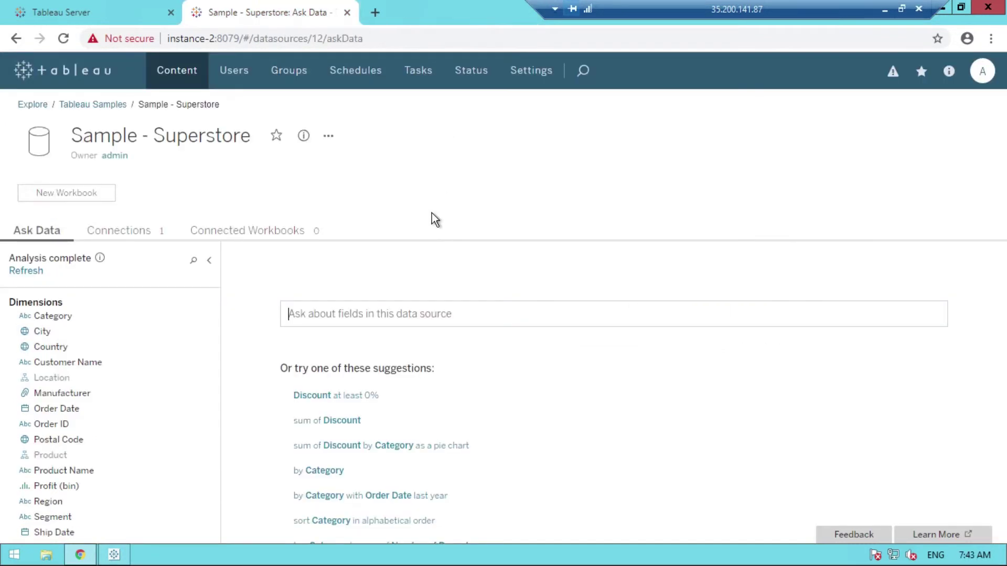
# Step: Ask for "total sales by category for west region in 2018", show the answer as vertical bars by swapping the axes, and close the workbook
pyautogui.click(405, 314)
pyautogui.write('total sales by category for west region')
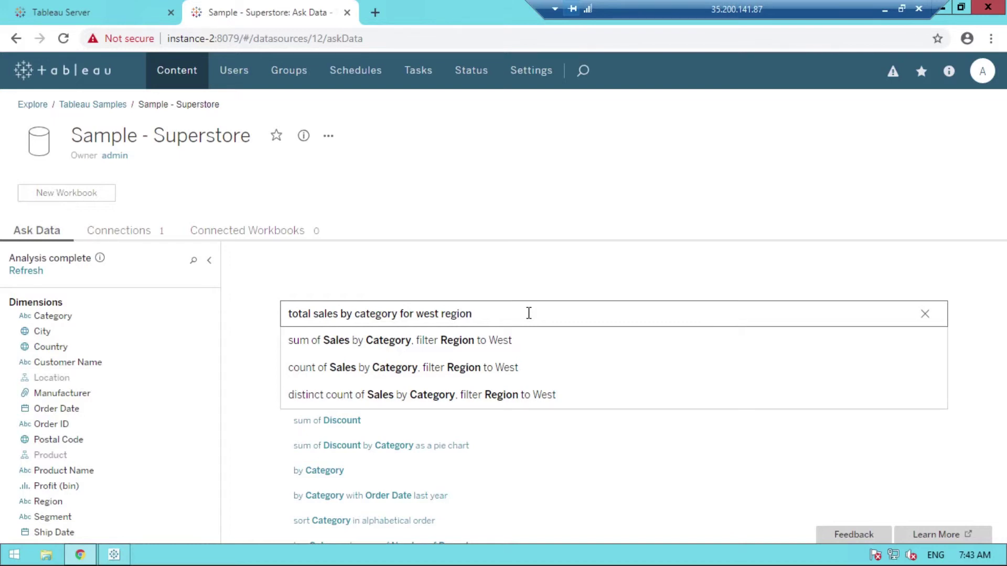
pyautogui.write('in 2018')
pyautogui.press('Return')
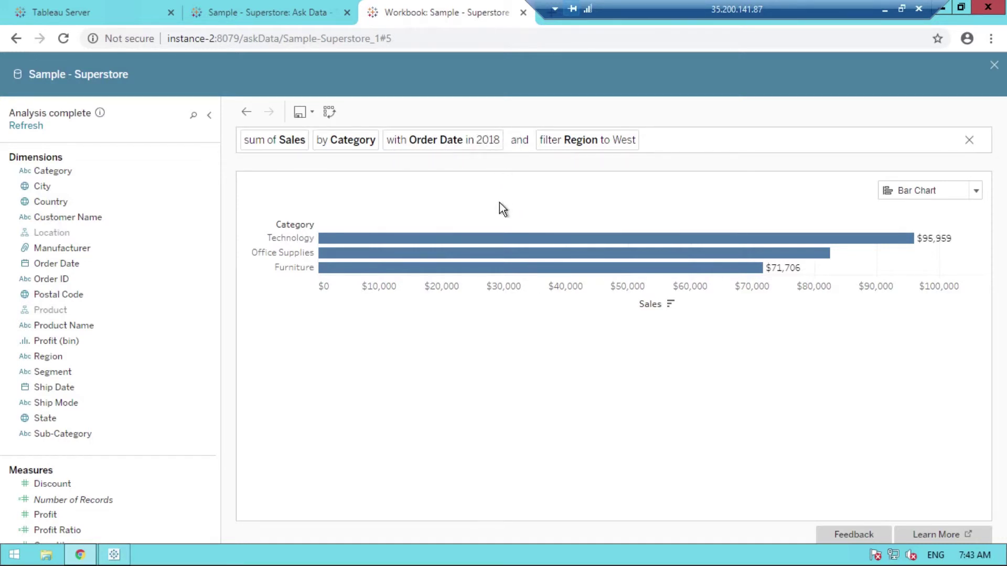
pyautogui.click(309, 109)
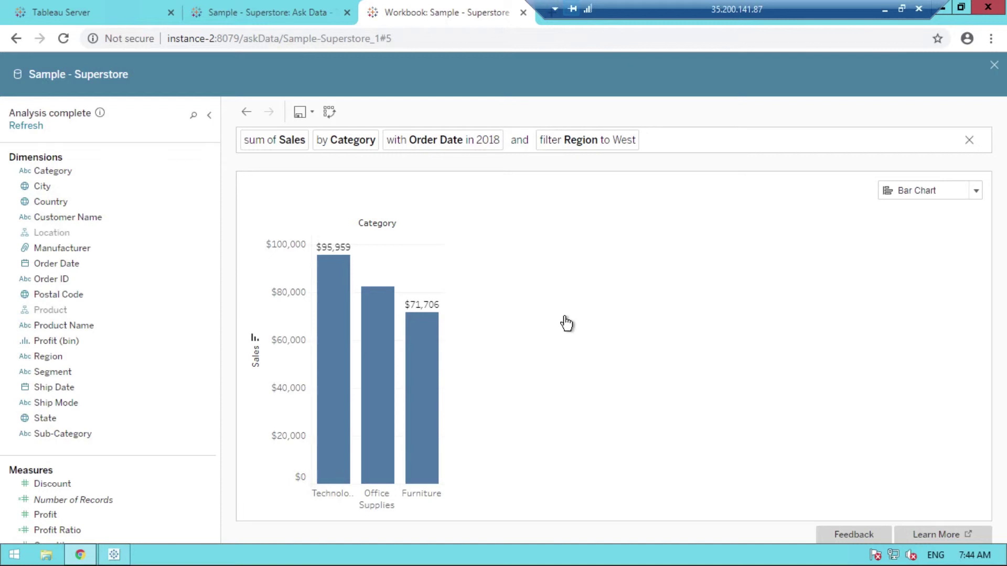
pyautogui.middleClick(440, 14)
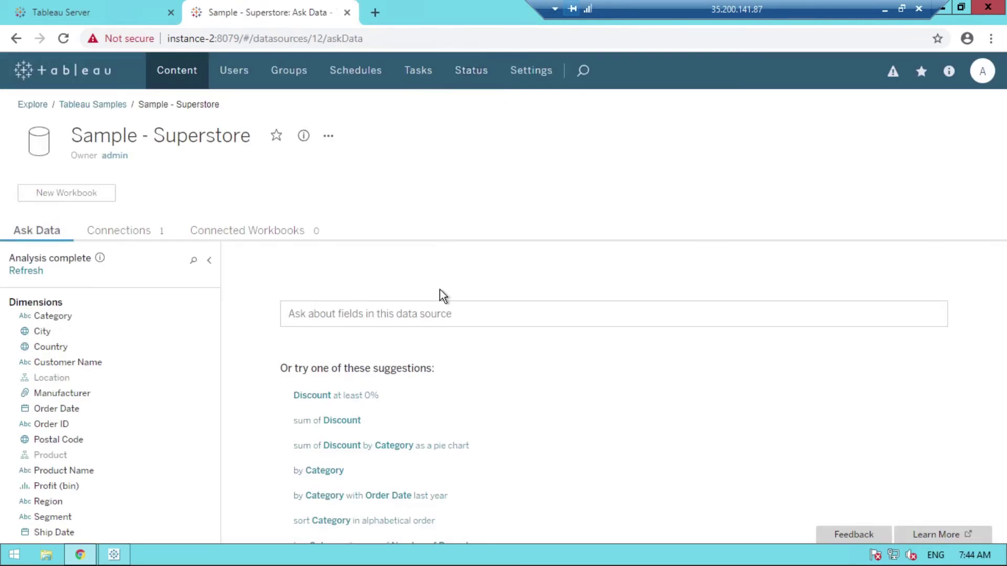
# Step: Ask the data source for "total sales by category for west region in 2018 shipped on same day"
pyautogui.click(434, 315)
pyautogui.write('total sales by category for west region')
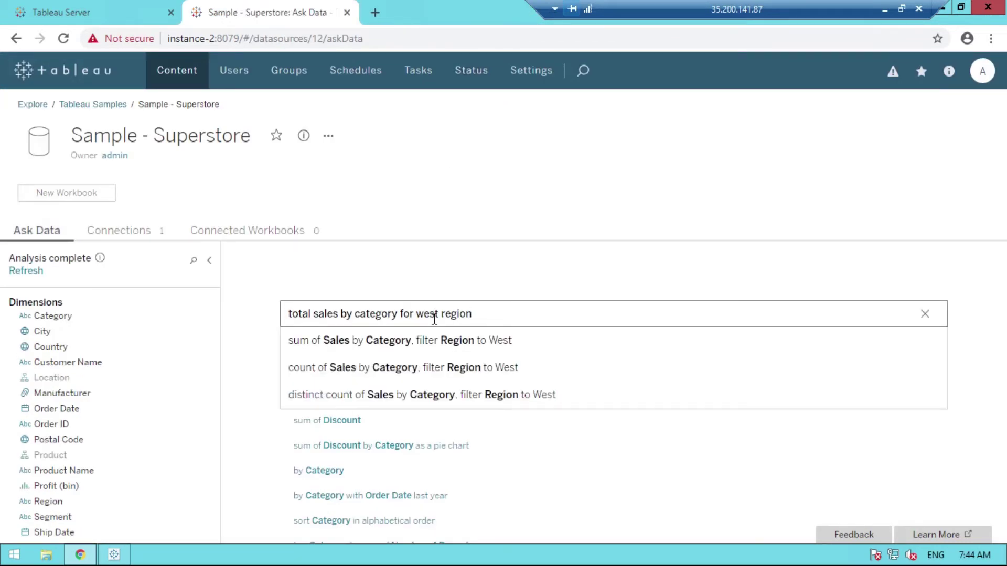
pyautogui.write('in 2018')
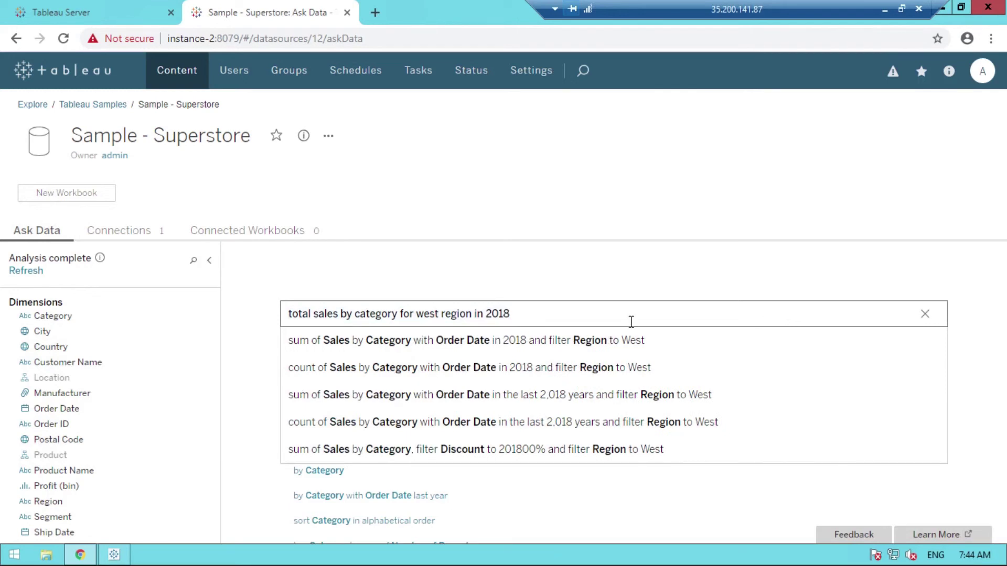
pyautogui.write(' shipped')
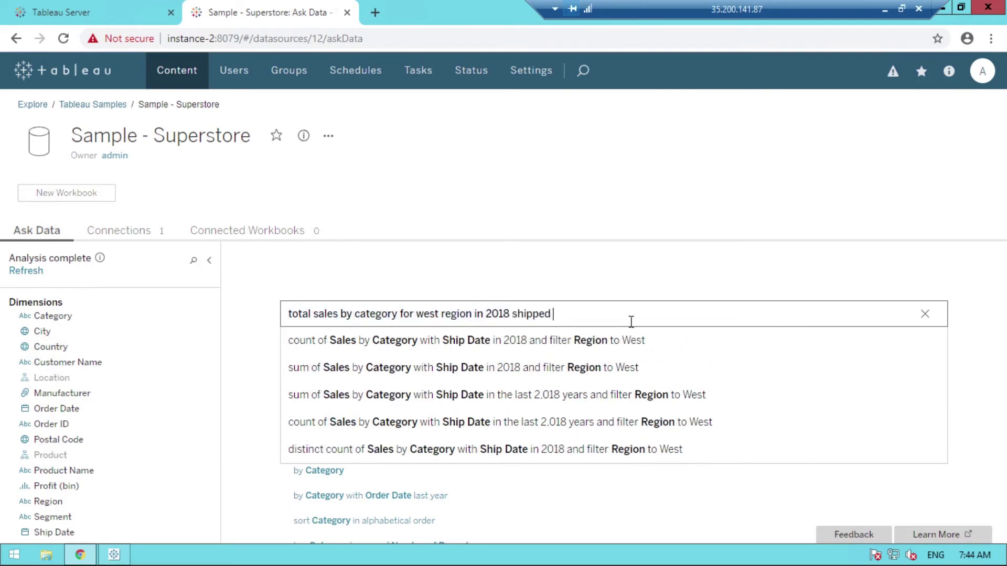
pyautogui.write(' on sa')
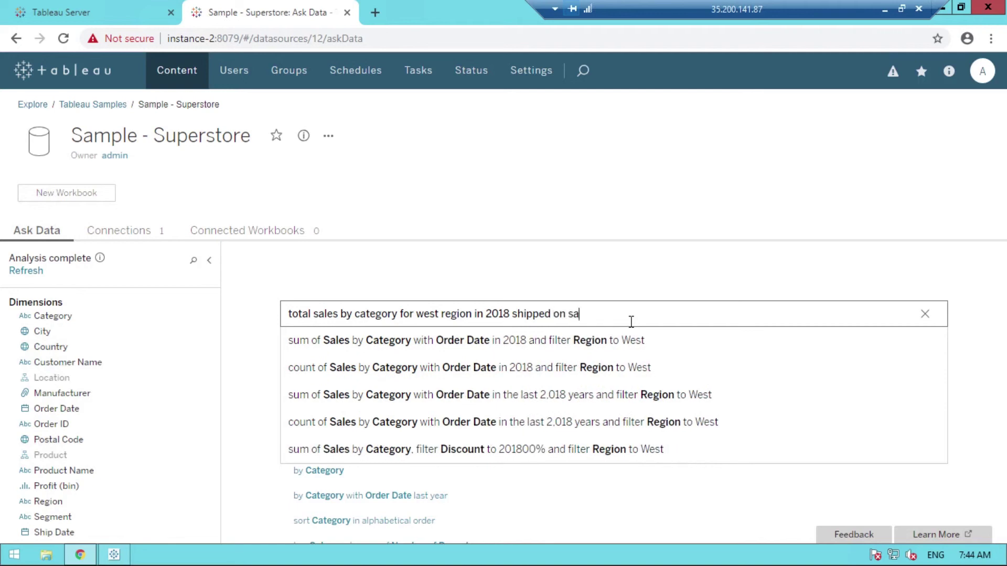
pyautogui.write('me day')
pyautogui.hotkey('ctrl', 'a')
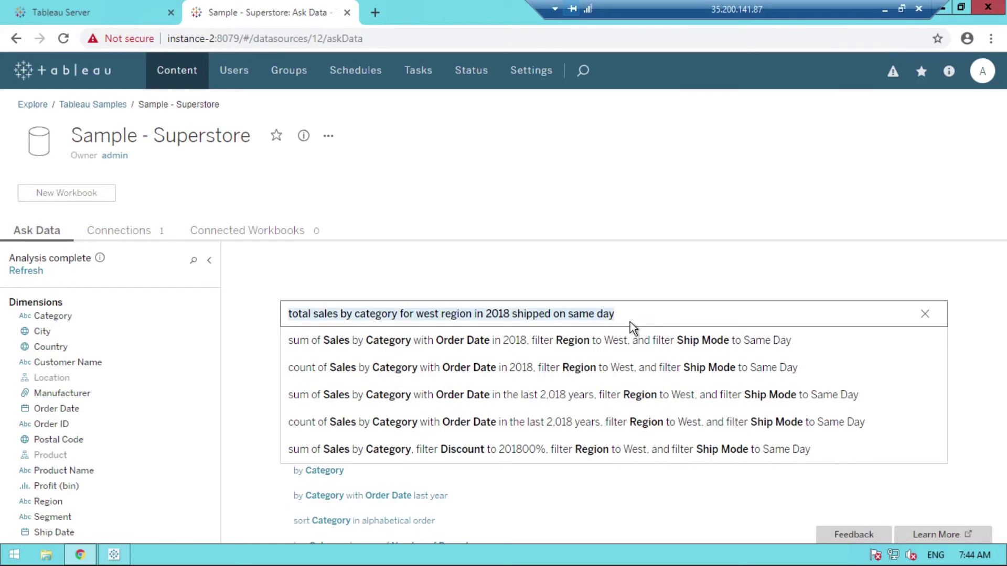
pyautogui.press('Return')
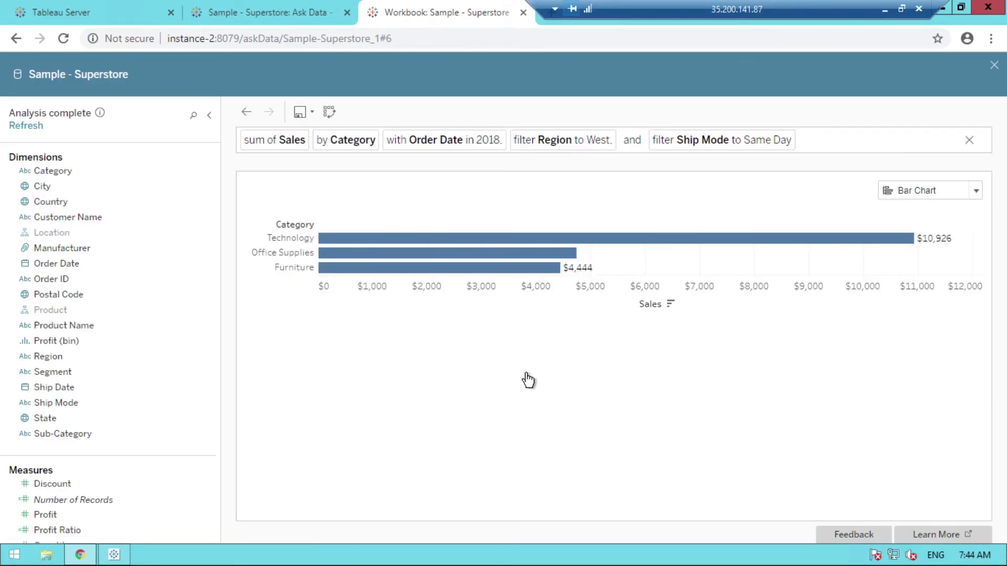
# Step: Swap the axes of the same-day sales chart to get vertical bars, and minimize the remote desktop session
pyautogui.click(329, 112)
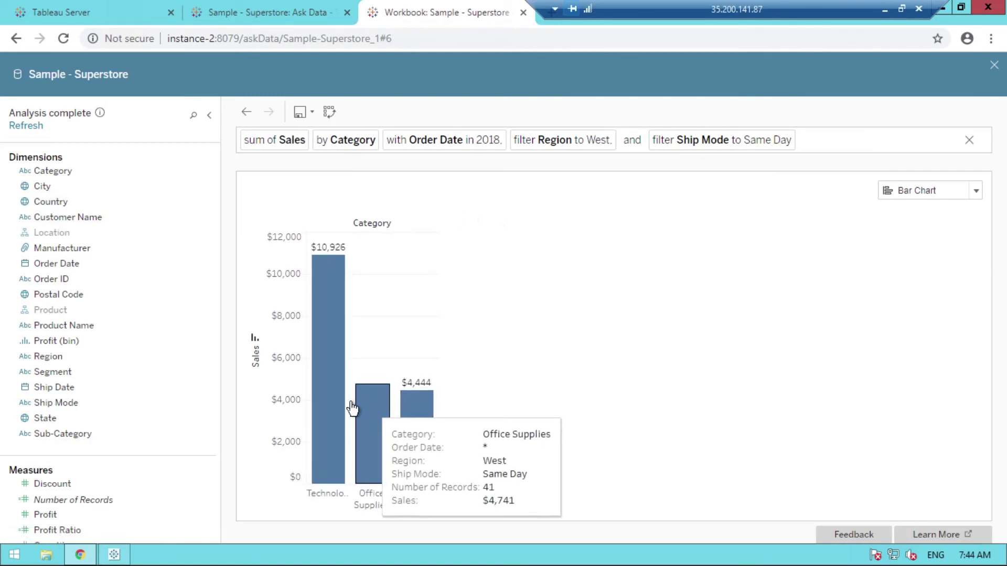
pyautogui.moveTo(327, 372)
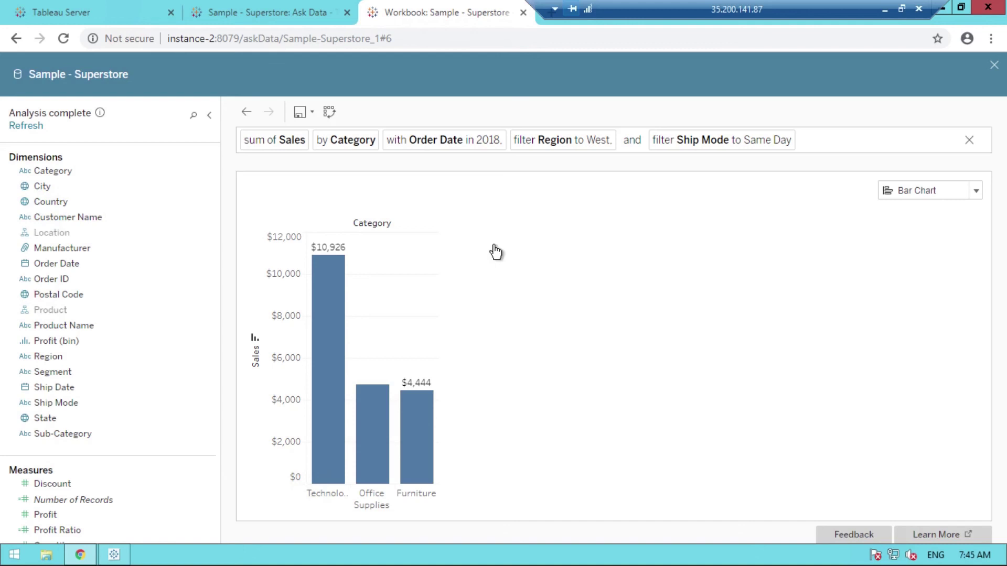
pyautogui.moveTo(682, 7); pyautogui.dragTo(639, 6)
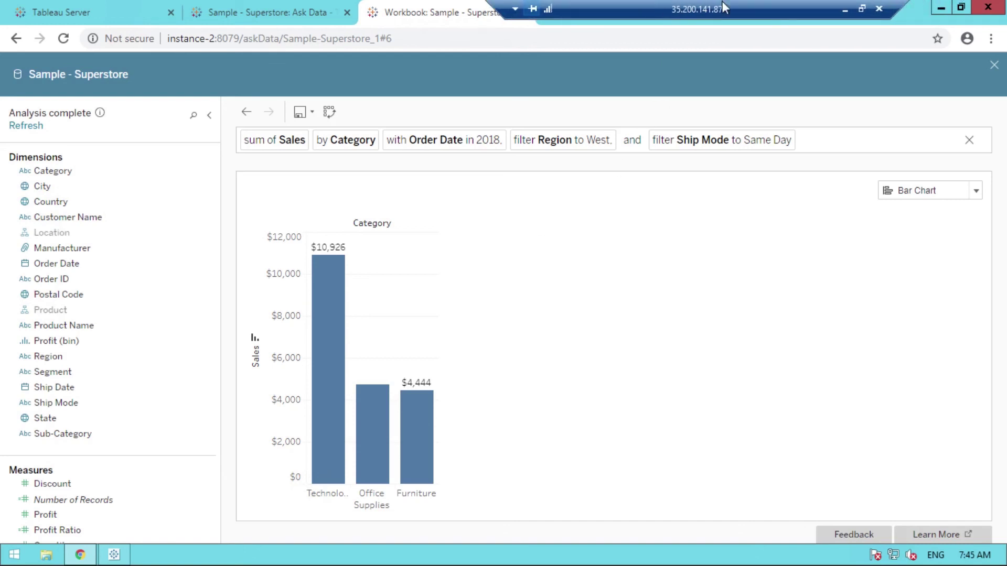
pyautogui.click(845, 9)
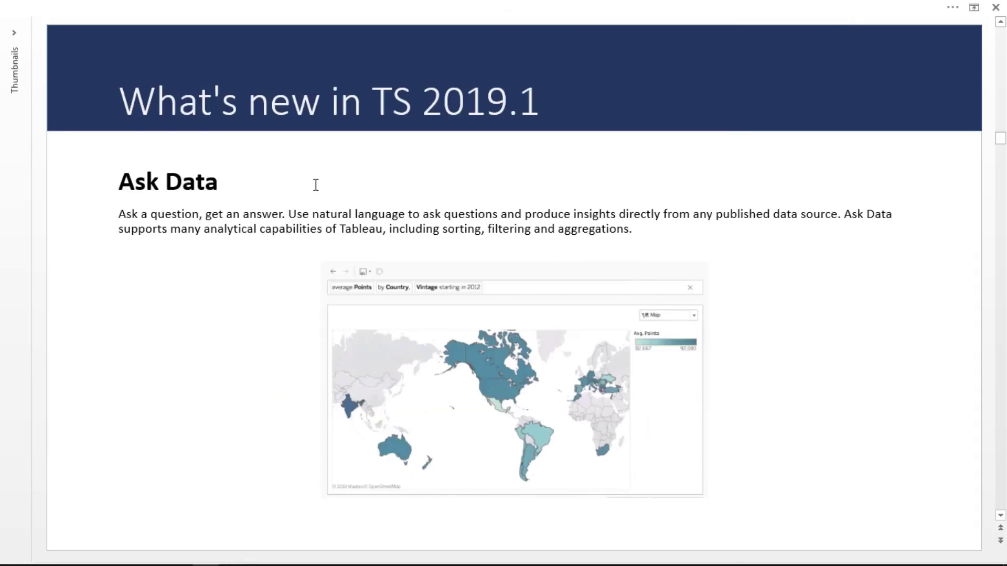